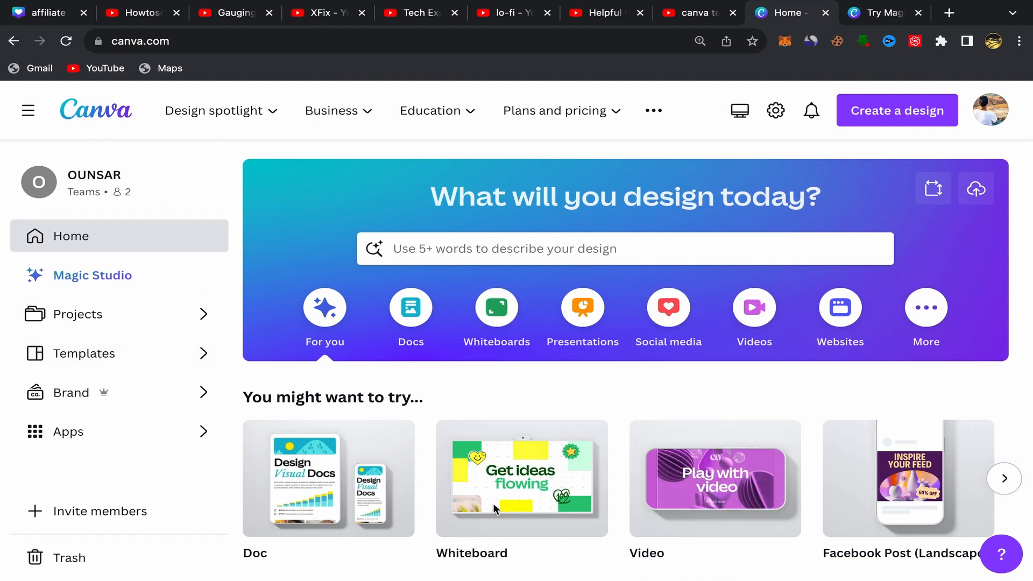
- Open Magic Studio and find the Text to Video tool in its Magic Media section
{"action": "scroll", "coordinate": [619, 369], "scroll_direction": "down", "scroll_amount": 3}
{"action": "scroll", "coordinate": [620, 368], "scroll_direction": "up", "scroll_amount": 3}
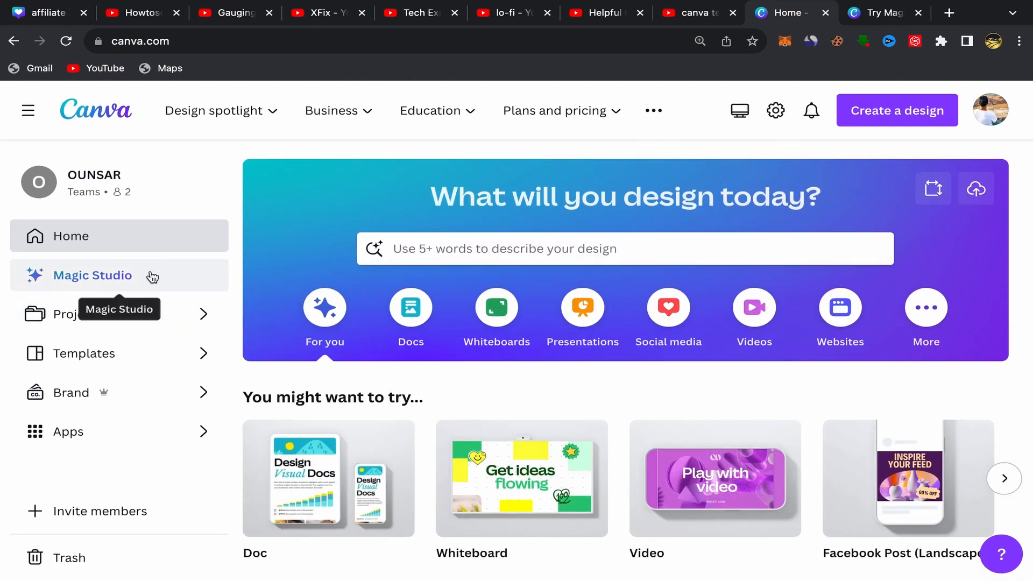
{"action": "left_click", "coordinate": [105, 286]}
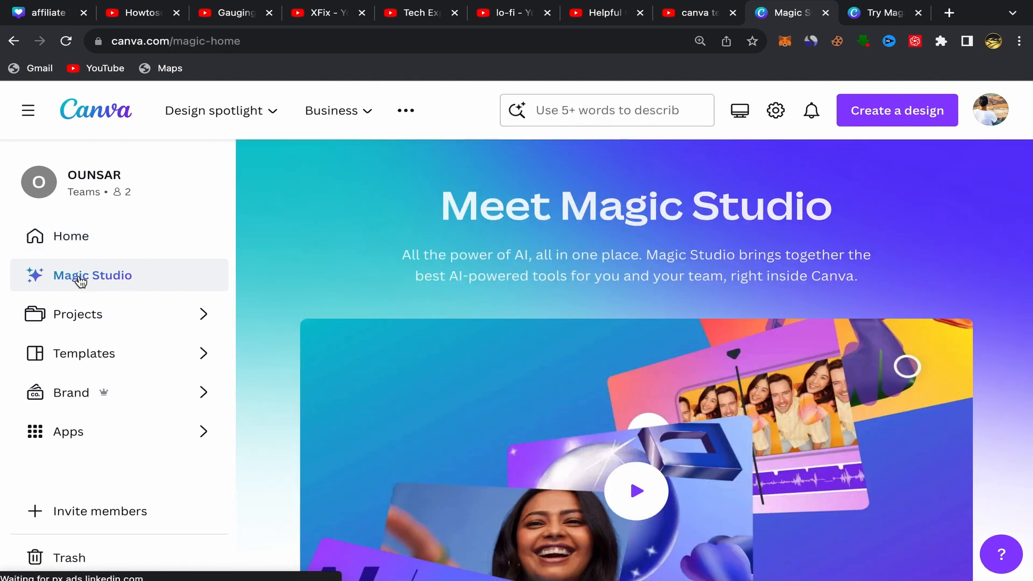
{"action": "scroll", "coordinate": [630, 412], "scroll_direction": "down", "scroll_amount": 9}
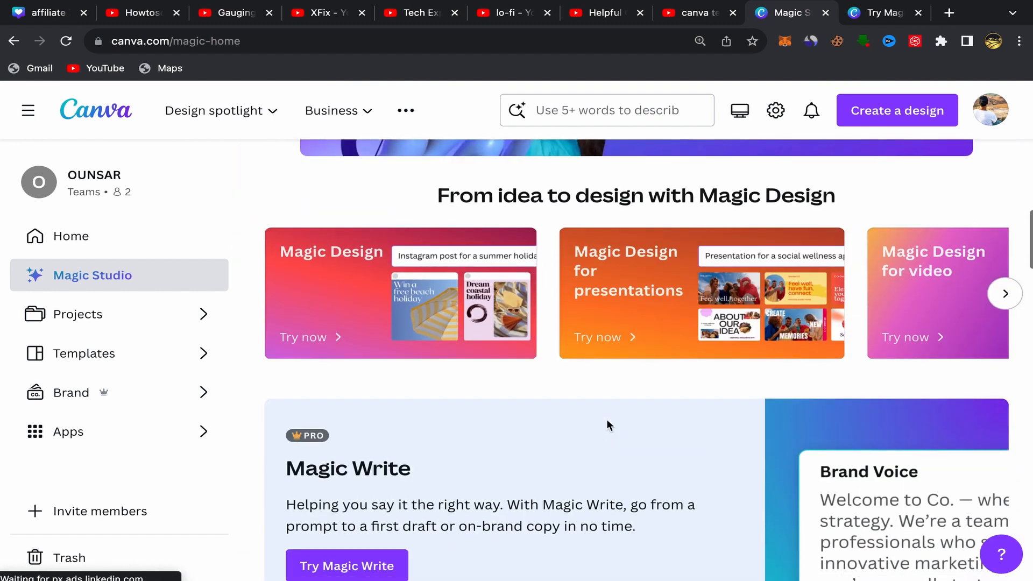
{"action": "scroll", "coordinate": [609, 426], "scroll_direction": "down", "scroll_amount": 12}
{"action": "scroll", "coordinate": [606, 418], "scroll_direction": "down", "scroll_amount": 6}
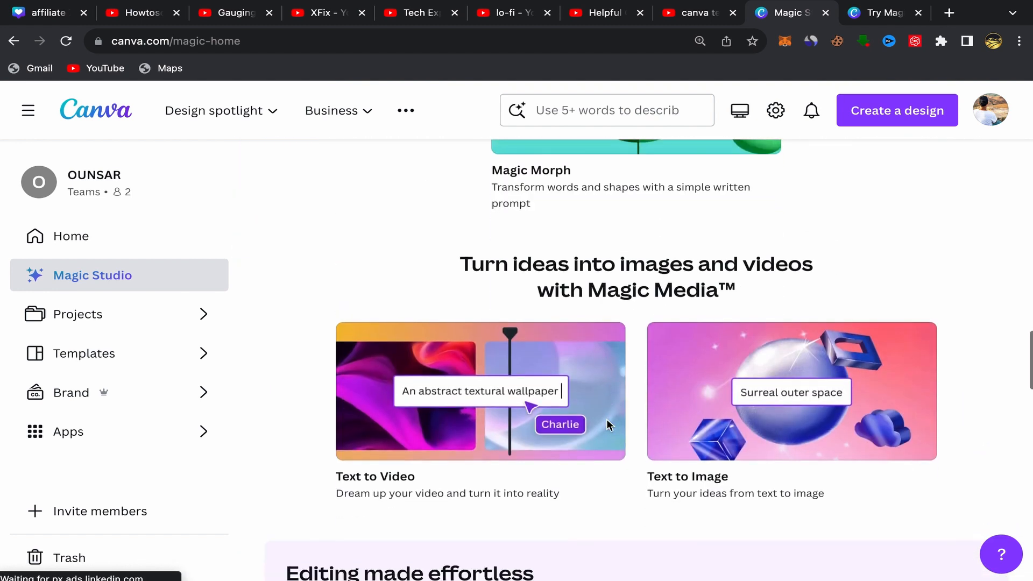
{"action": "scroll", "coordinate": [606, 419], "scroll_direction": "up", "scroll_amount": 1}
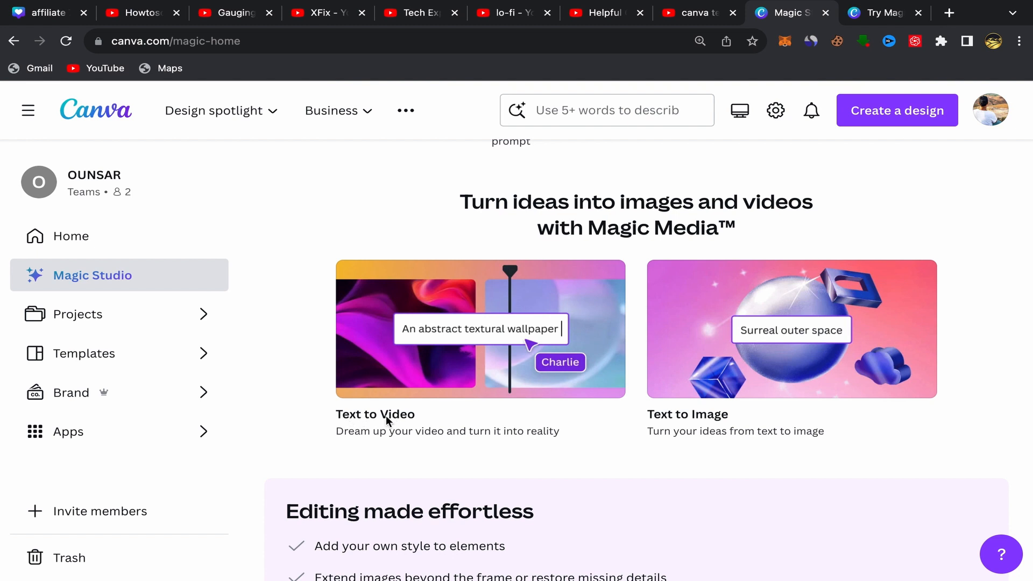
- Launch Text to Video with Magic Media, close the newly loading page and switch to the already open Magic Media design
{"action": "left_click", "coordinate": [483, 353]}
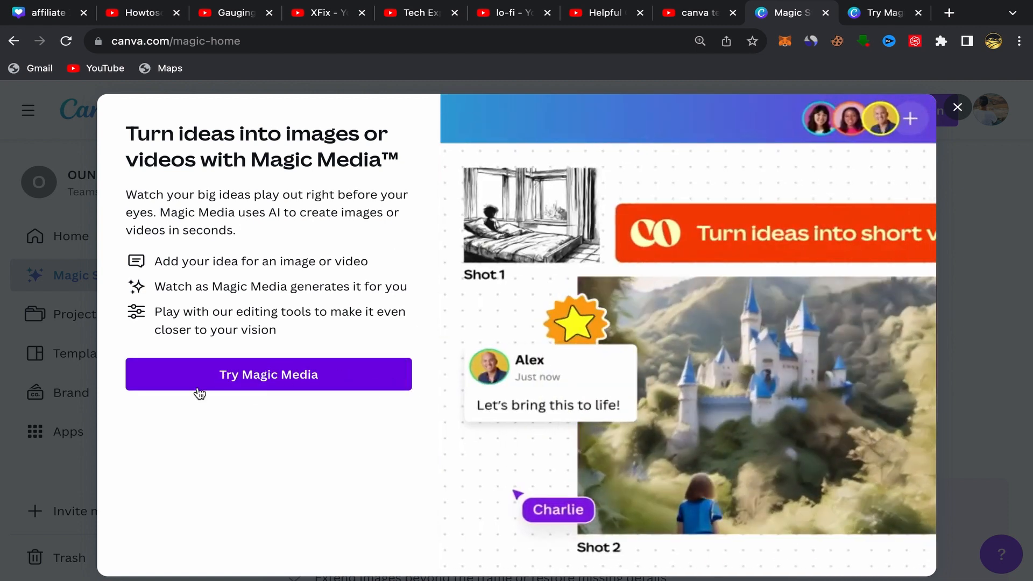
{"action": "left_click", "coordinate": [272, 378]}
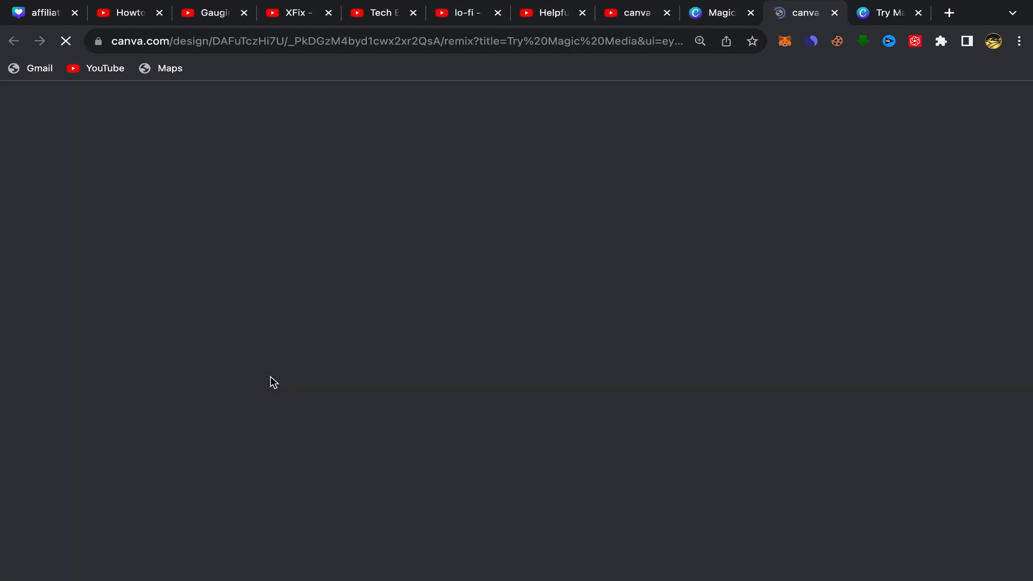
{"action": "left_click", "coordinate": [835, 13]}
{"action": "left_click", "coordinate": [800, 13]}
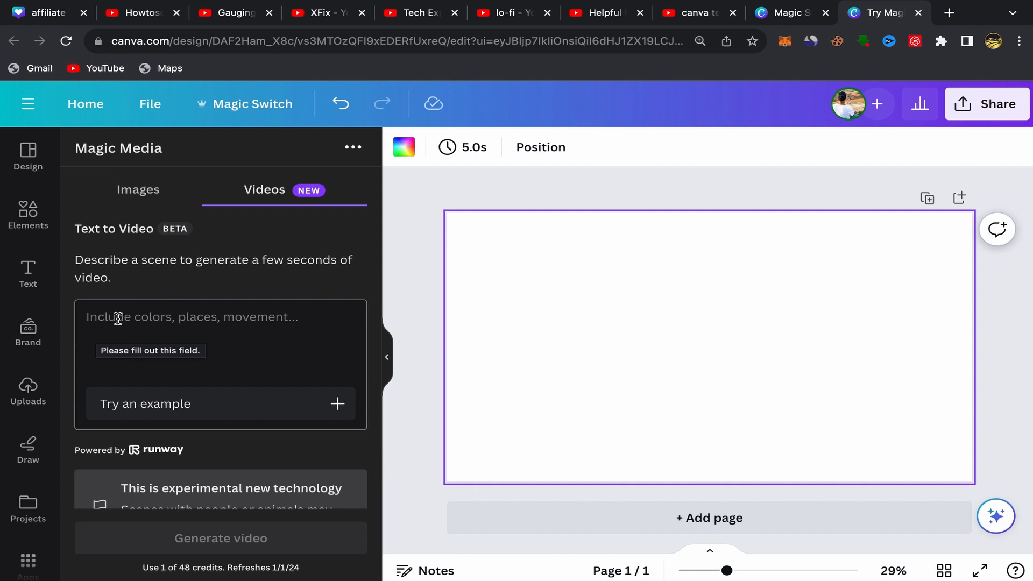
- Generate a Magic Media video from the prompt "boy watching sunset in the edge"
{"action": "left_click", "coordinate": [118, 326]}
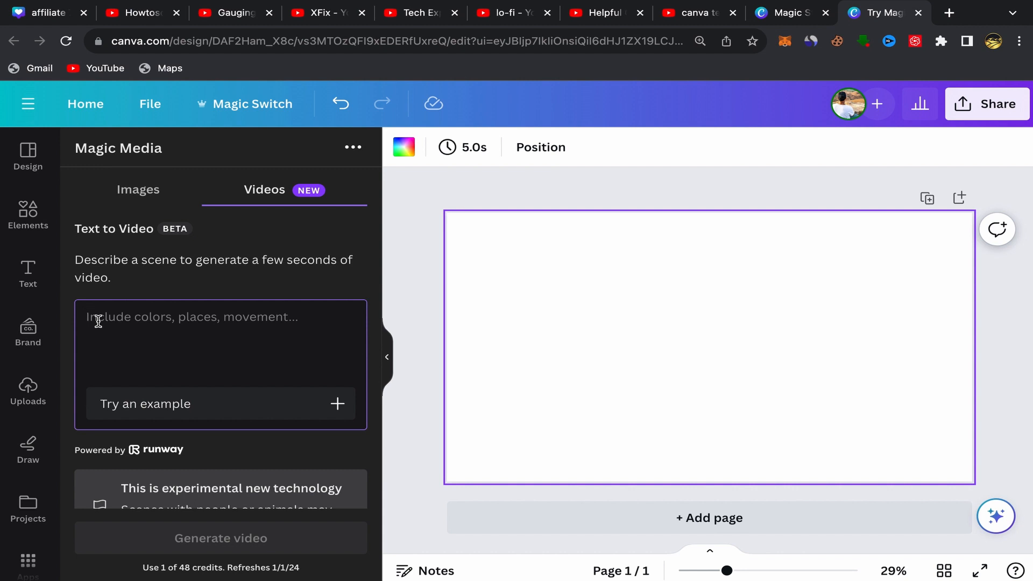
{"action": "type", "text": "b"}
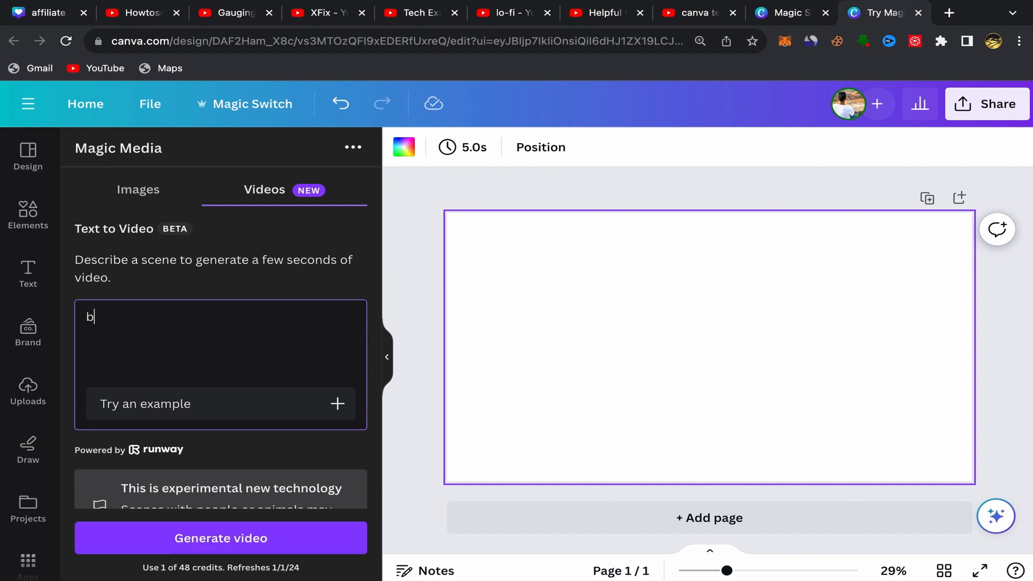
{"action": "type", "text": "oy watching sunset"}
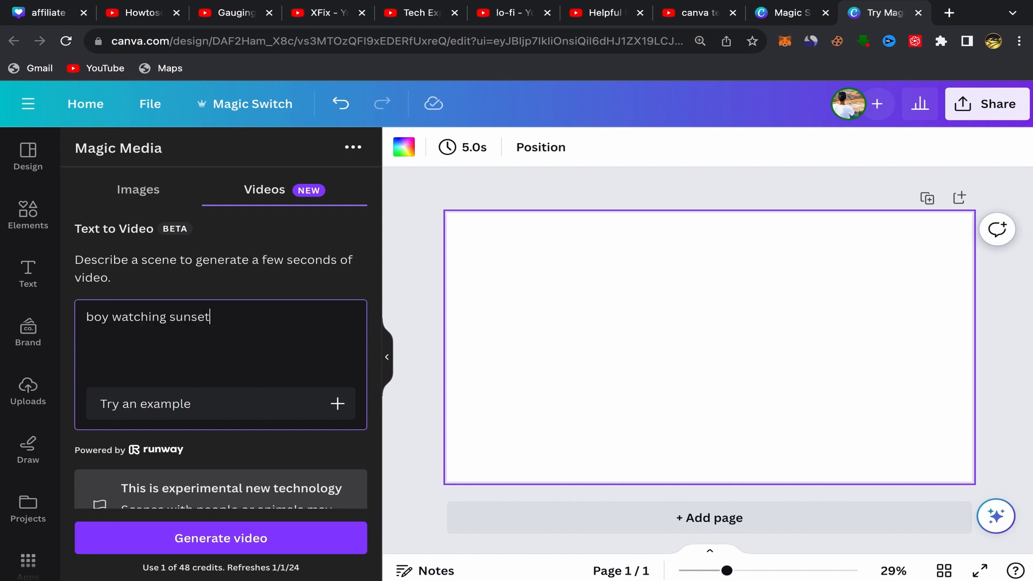
{"action": "type", "text": " in the edge"}
{"action": "scroll", "coordinate": [172, 419], "scroll_direction": "down", "scroll_amount": 1}
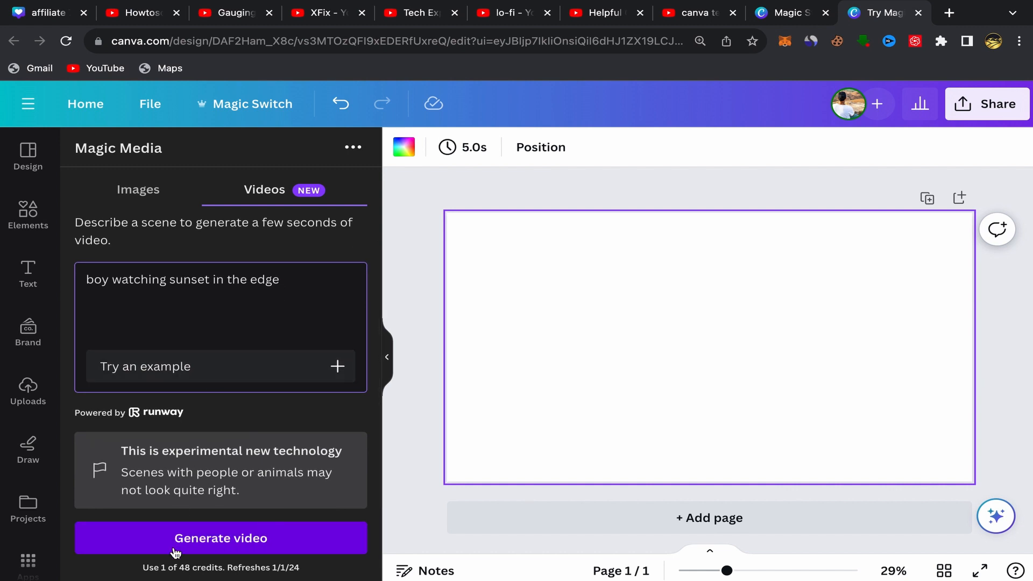
{"action": "left_click", "coordinate": [214, 538]}
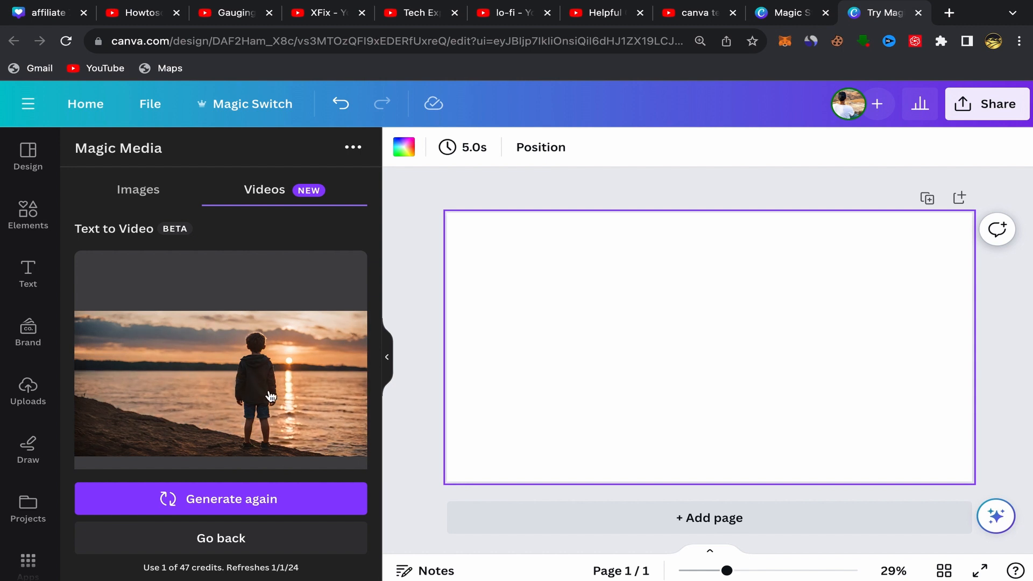
- Add the generated sunset video to the blank page and set it as the page background
{"action": "left_click", "coordinate": [228, 399]}
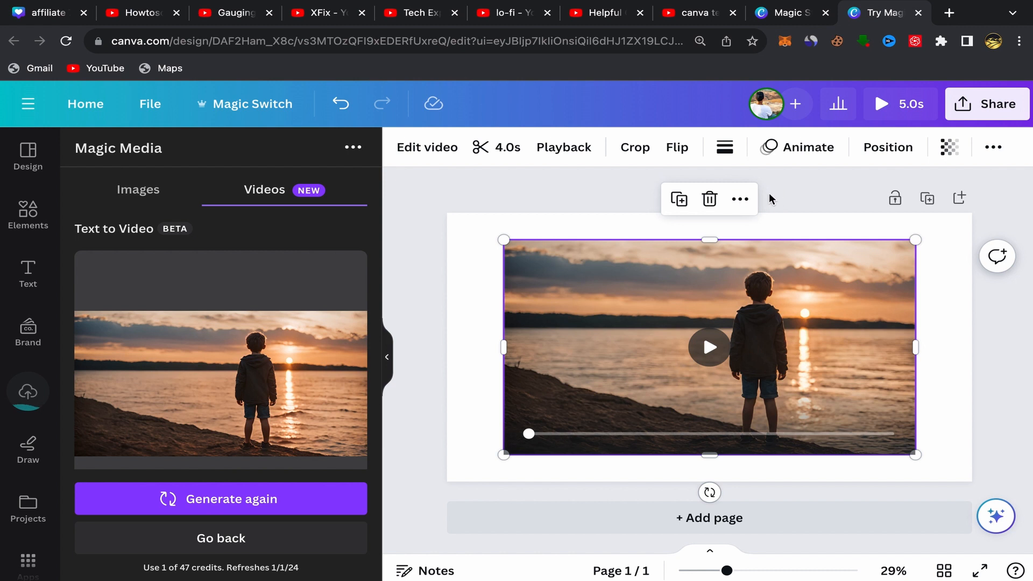
{"action": "left_click", "coordinate": [743, 201]}
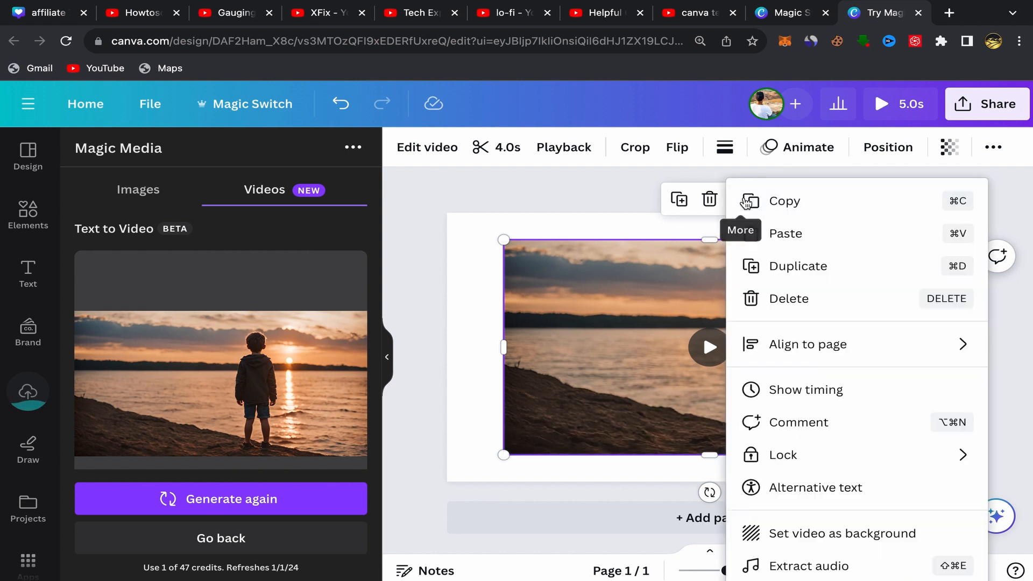
{"action": "left_click", "coordinate": [812, 534]}
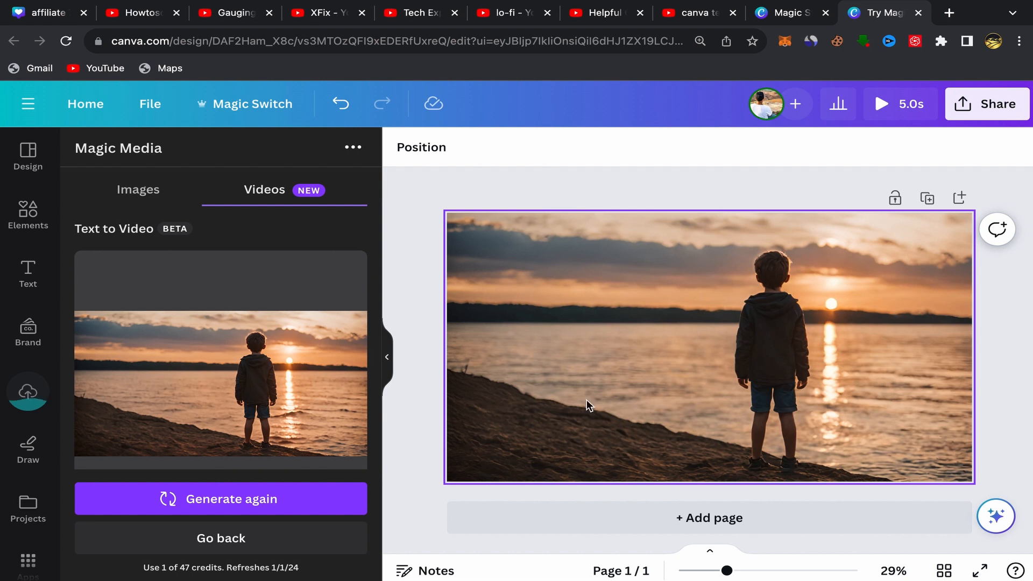
- Enlarge the canvas to 40% and play the sunset background video several times to review its motion
{"action": "left_click", "coordinate": [391, 360]}
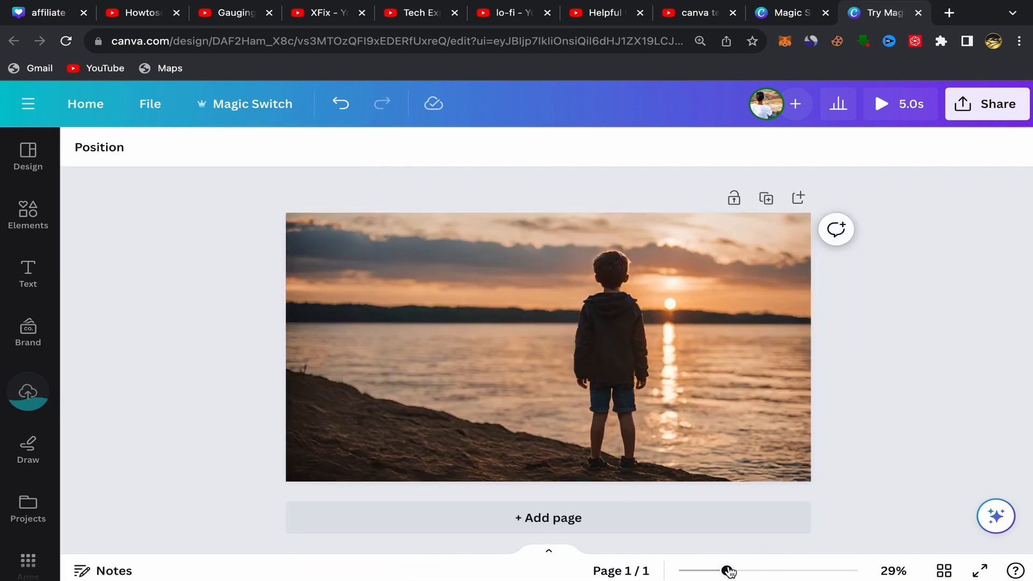
{"action": "left_click_drag", "start_coordinate": [728, 571], "coordinate": [743, 571]}
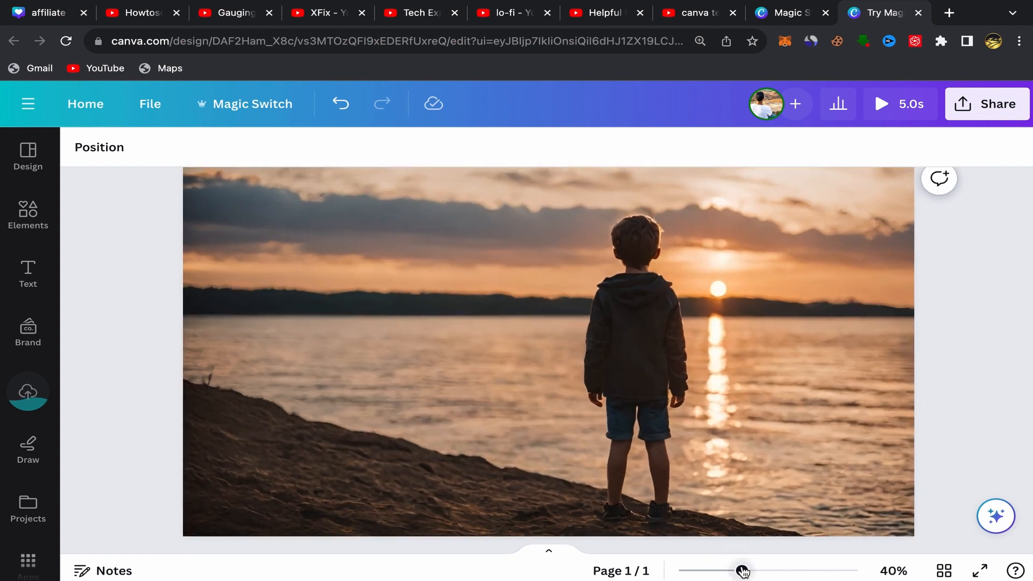
{"action": "left_click", "coordinate": [533, 369]}
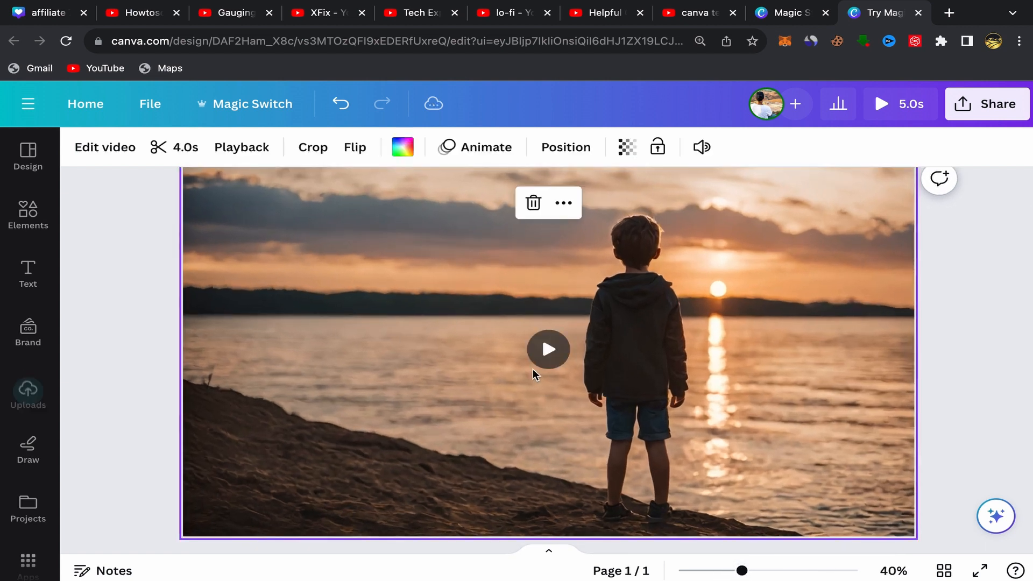
{"action": "left_click", "coordinate": [548, 349]}
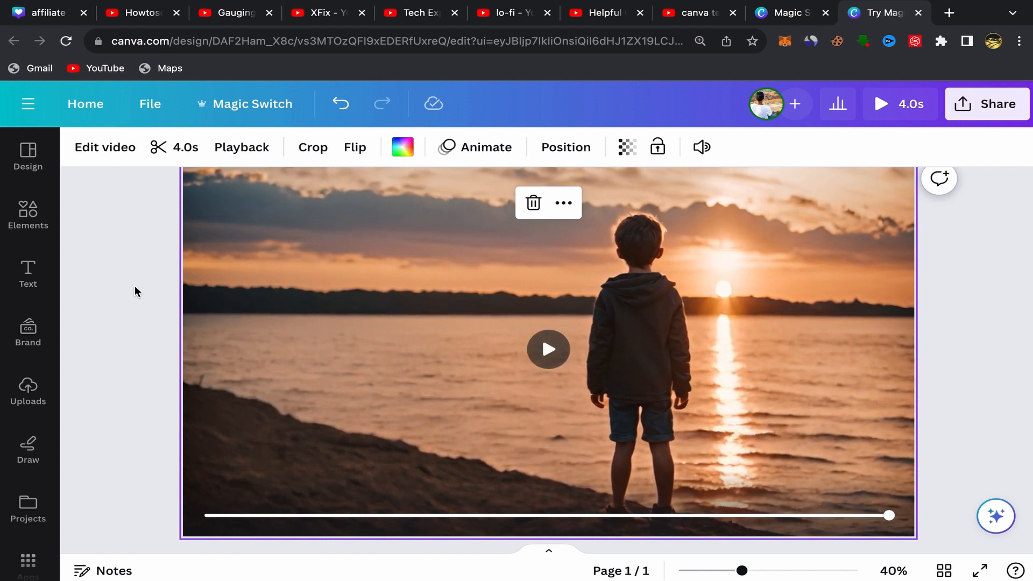
{"action": "left_click", "coordinate": [548, 355]}
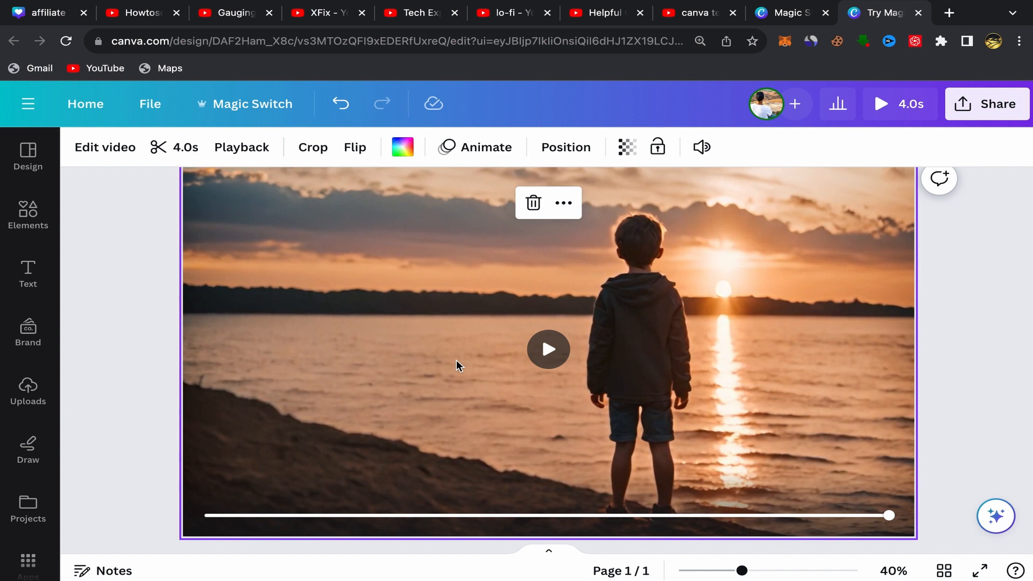
{"action": "left_click", "coordinate": [547, 351]}
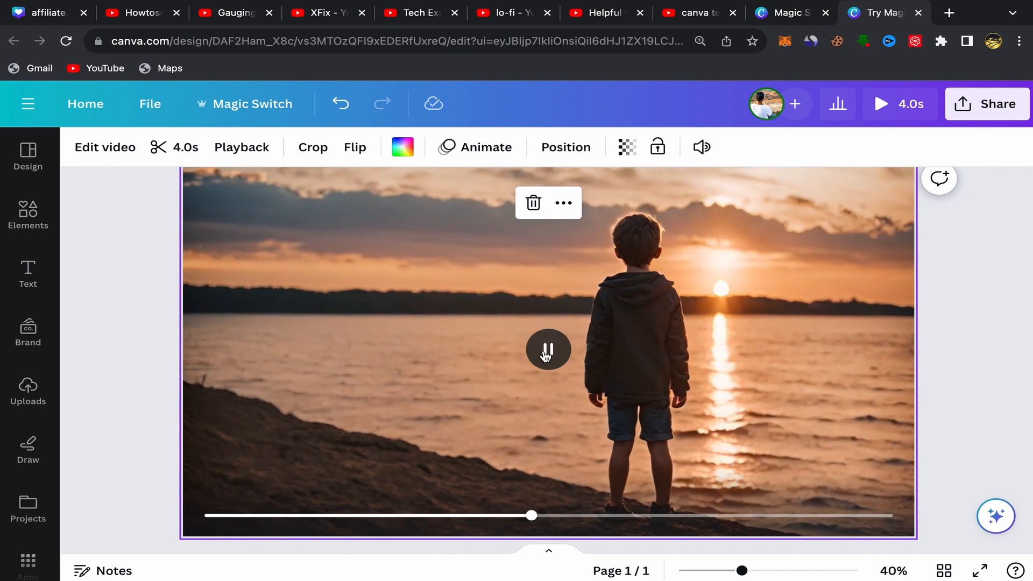
{"action": "left_click", "coordinate": [549, 354]}
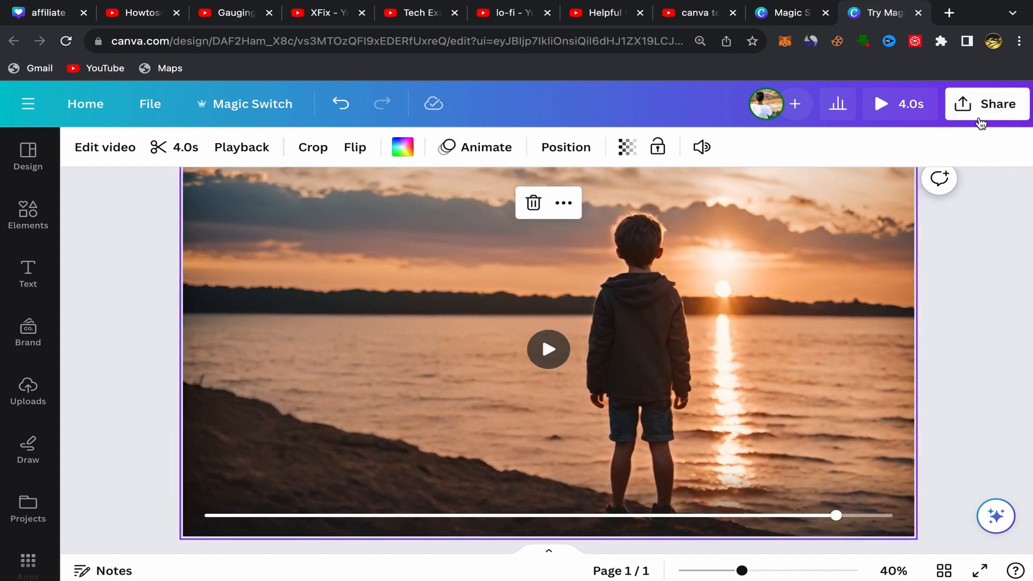
- Look through the design's sharing and download options, then close them and deselect the video
{"action": "left_click", "coordinate": [979, 117]}
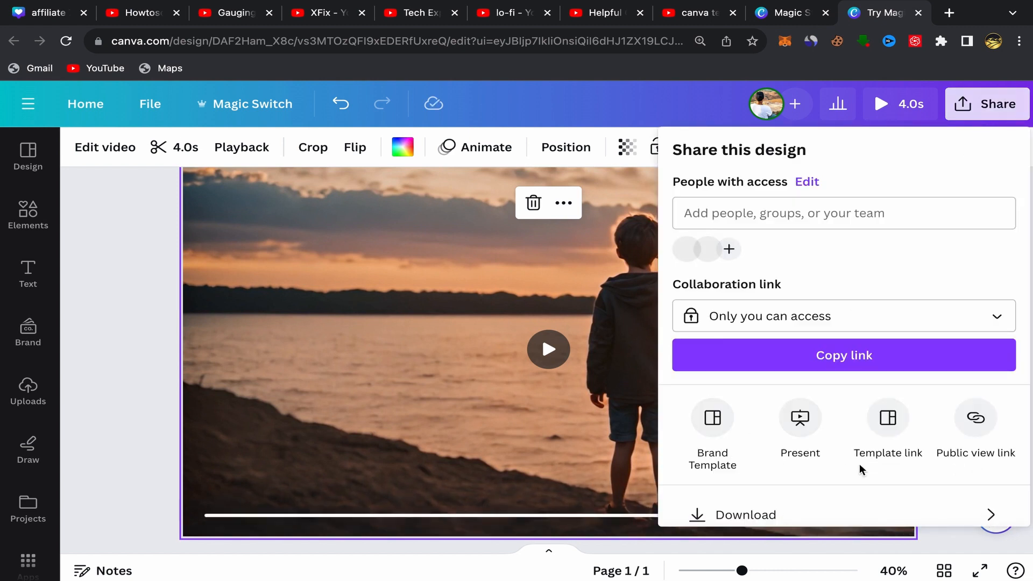
{"action": "scroll", "coordinate": [774, 430], "scroll_direction": "down", "scroll_amount": 2}
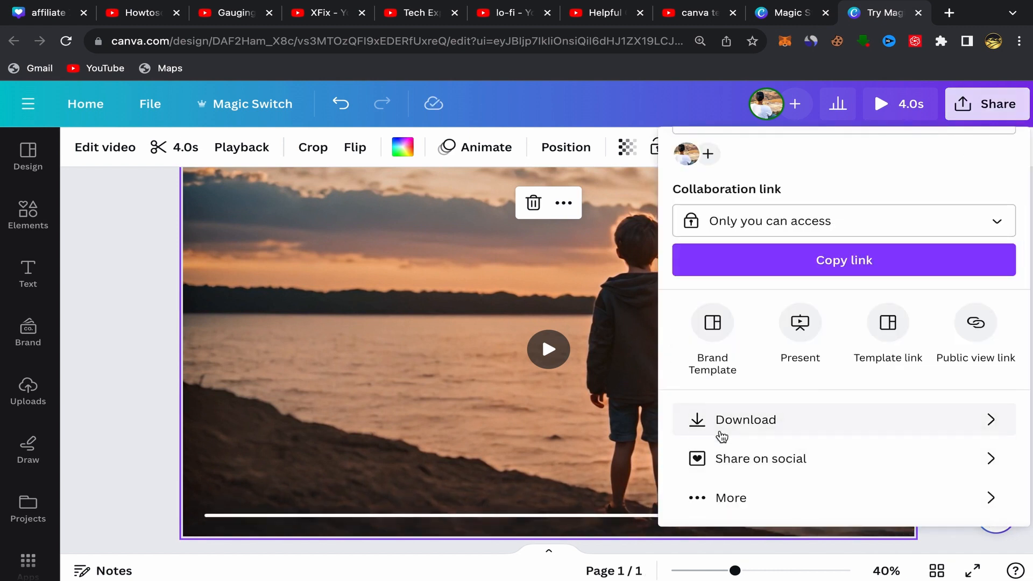
{"action": "left_click", "coordinate": [116, 384]}
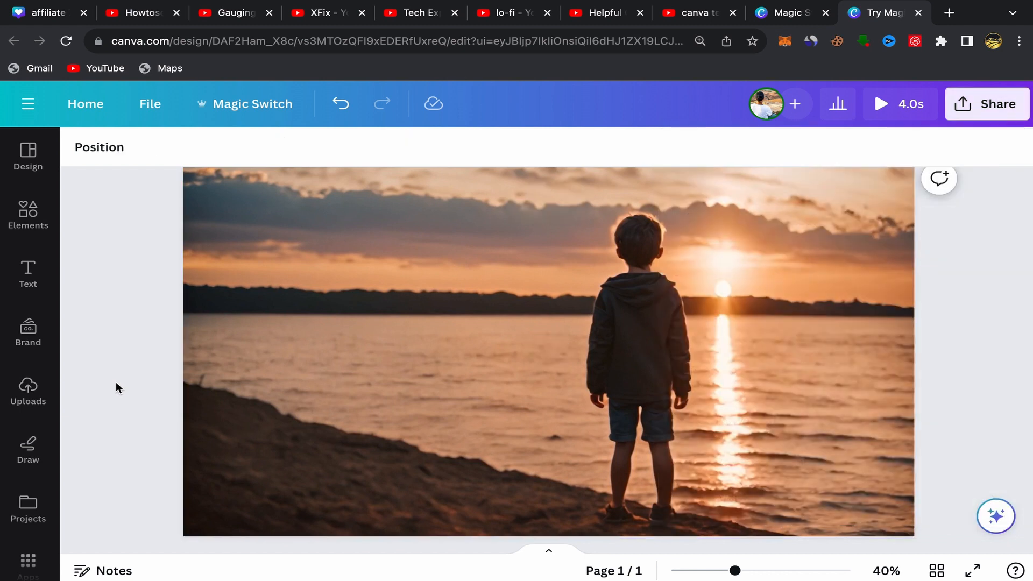